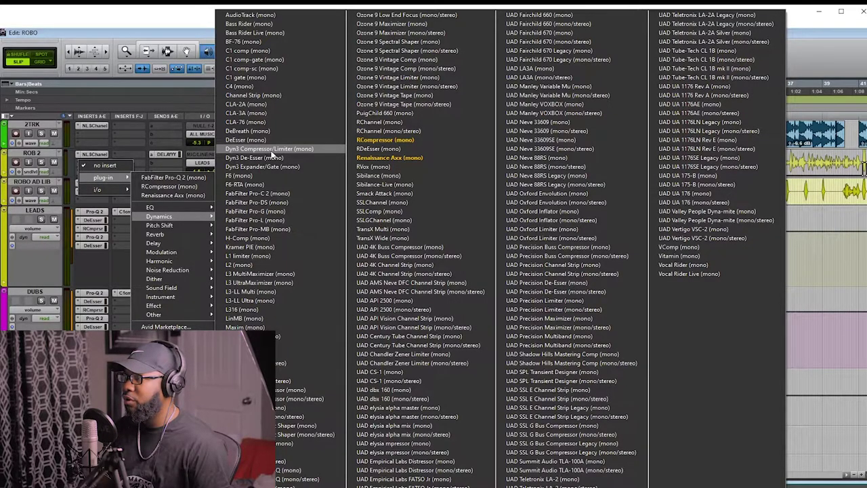
Insert the Dyn3 Compressor/Limiter on the ROB 2 track and mute the 2TRK track for listening.
click(271, 155)
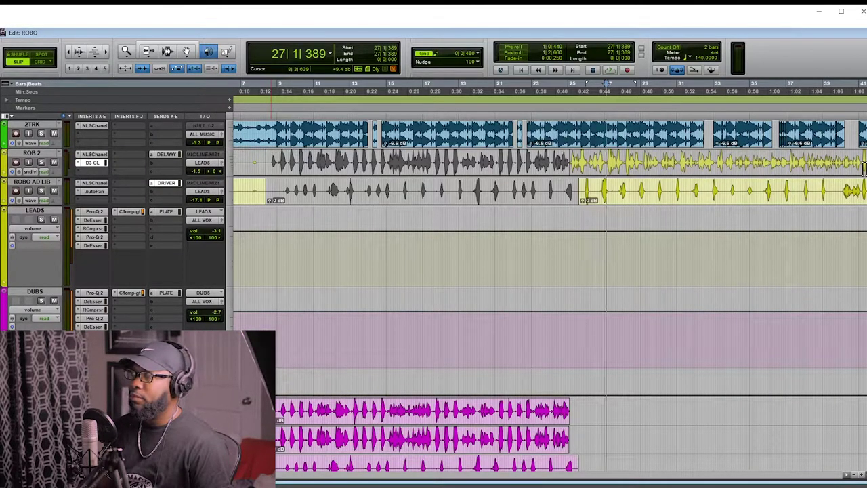
drag(349, 174, 436, 158)
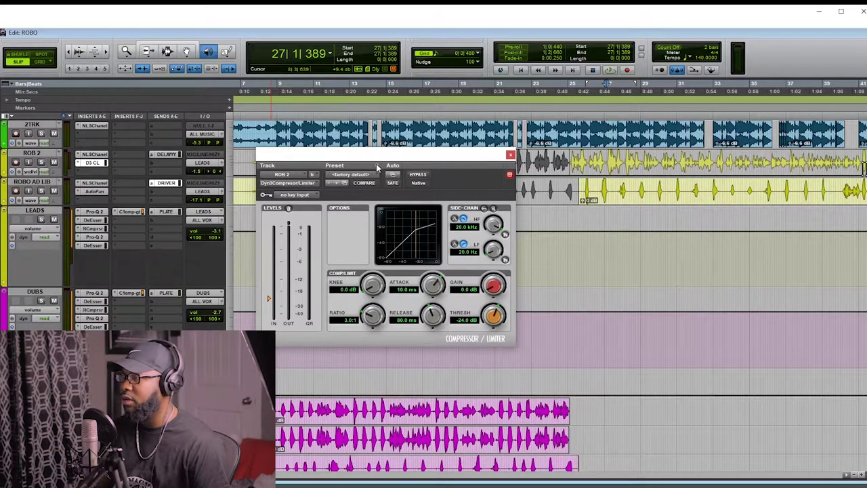
click(54, 133)
mouse_move(344, 163)
mouse_down()
mouse_move(346, 150)
mouse_move(347, 159)
mouse_up()
key(space)
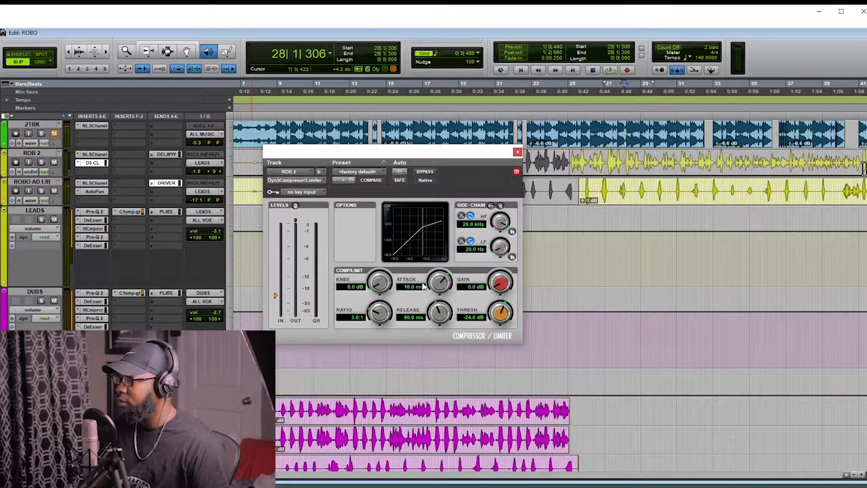
Try the compressor's ratio at 3.9:1 and return it to 3.0:1.
drag(380, 313, 373, 306)
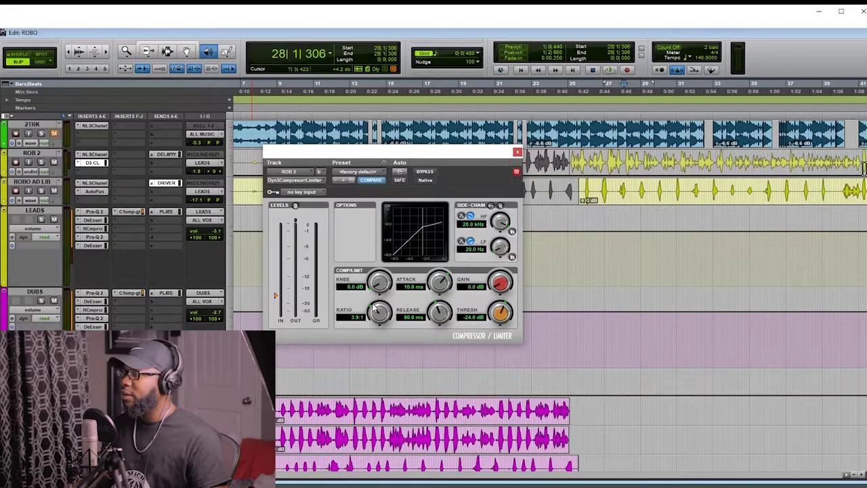
drag(373, 315, 363, 371)
drag(378, 311, 373, 337)
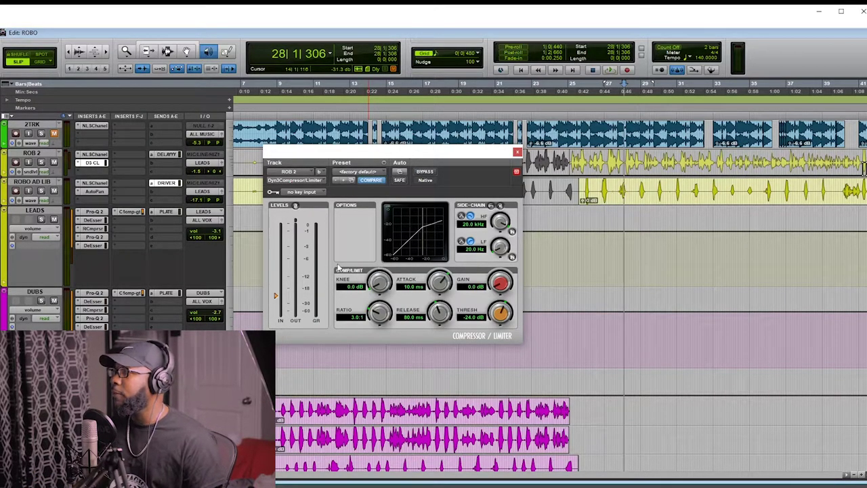
During playback, sweep the compressor's threshold between 0 and -60 dB, settle on -33.9 dB and set the knee to 0.2 dB.
key(space)
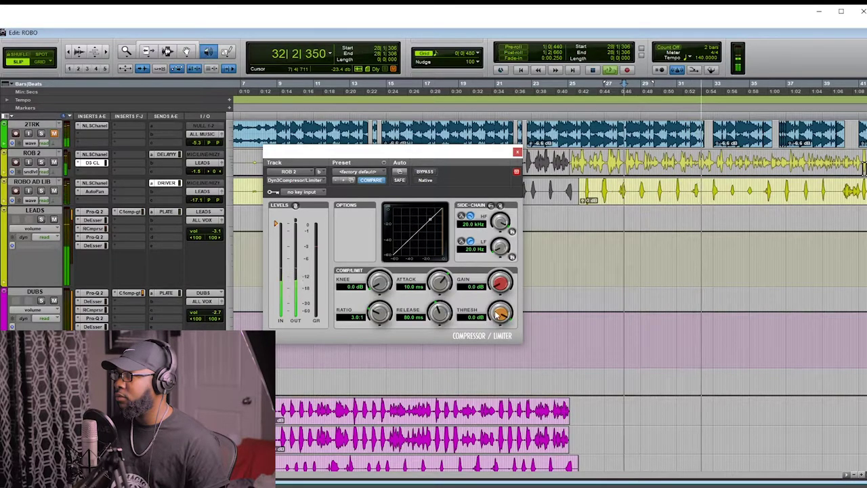
drag(500, 313, 490, 440)
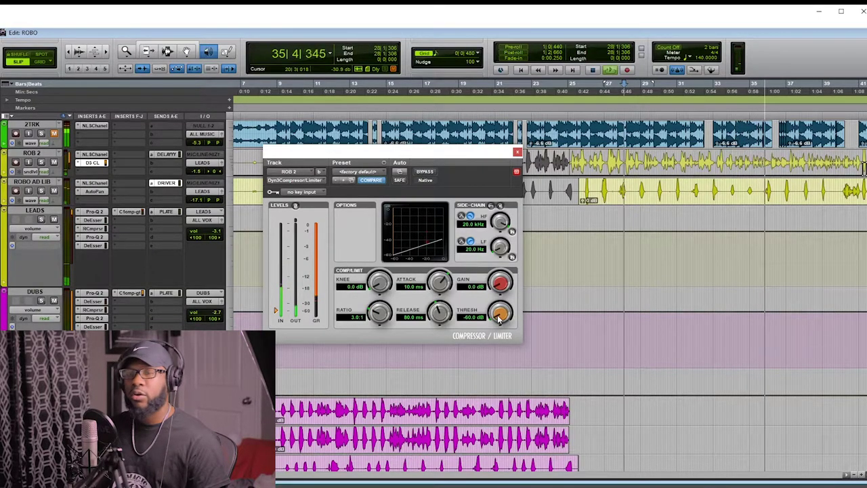
drag(499, 318, 505, 276)
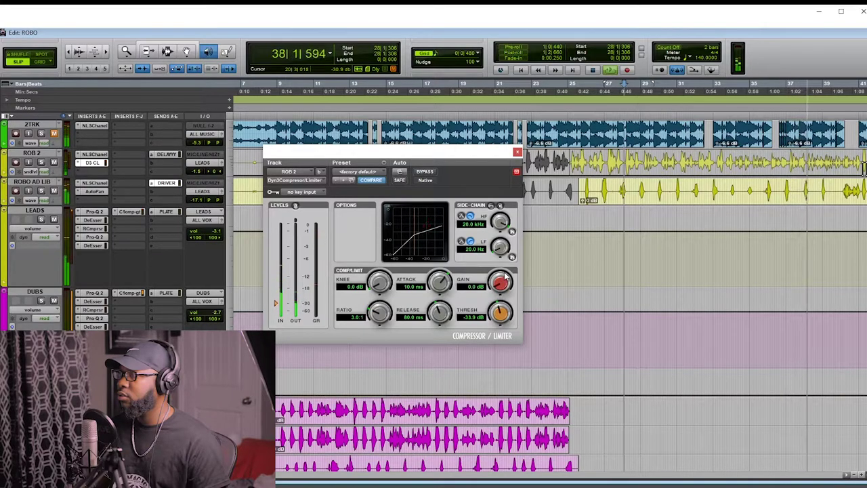
drag(380, 282, 382, 303)
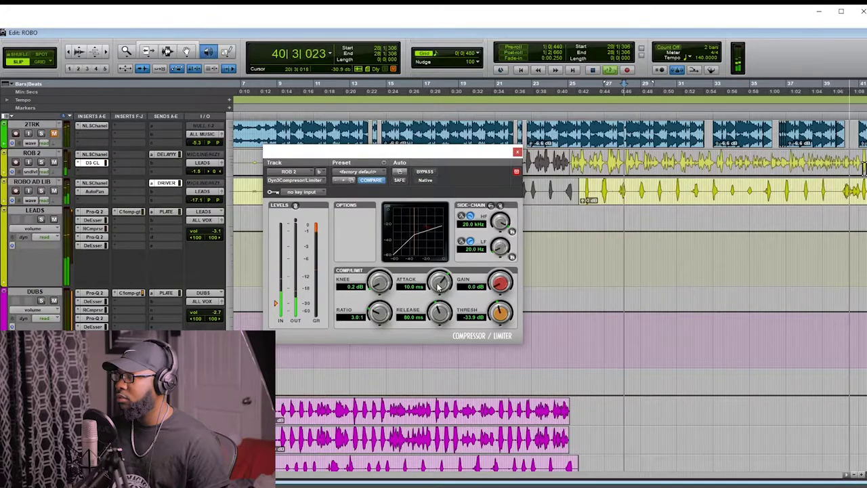
Set the release to 4.0 s and compare attack times of 300 ms and 10 us, ending at 10 us.
drag(436, 288, 446, 291)
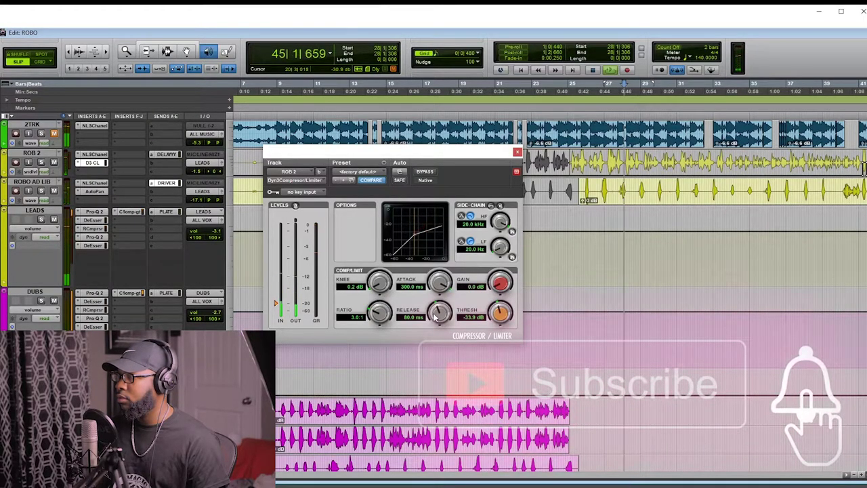
drag(436, 312, 441, 271)
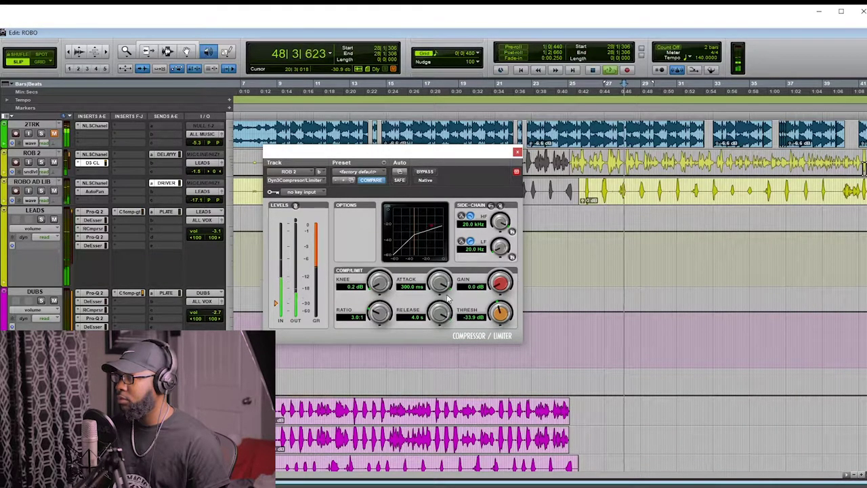
drag(439, 288, 423, 458)
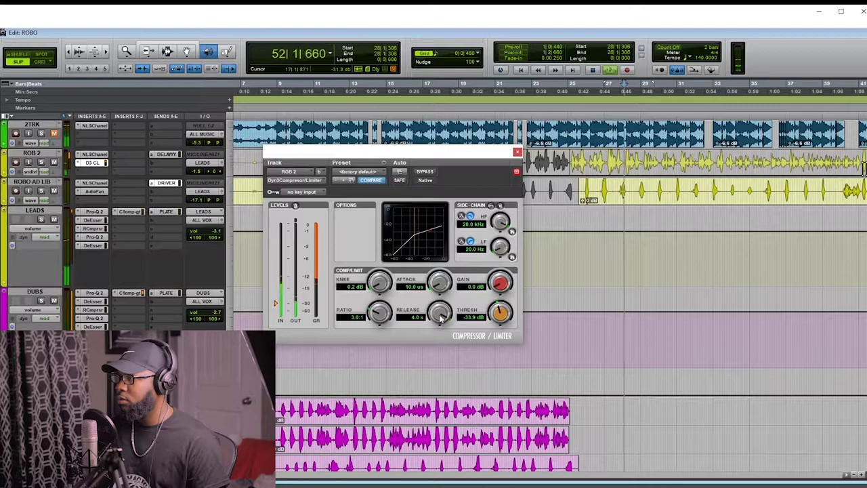
drag(439, 291, 441, 244)
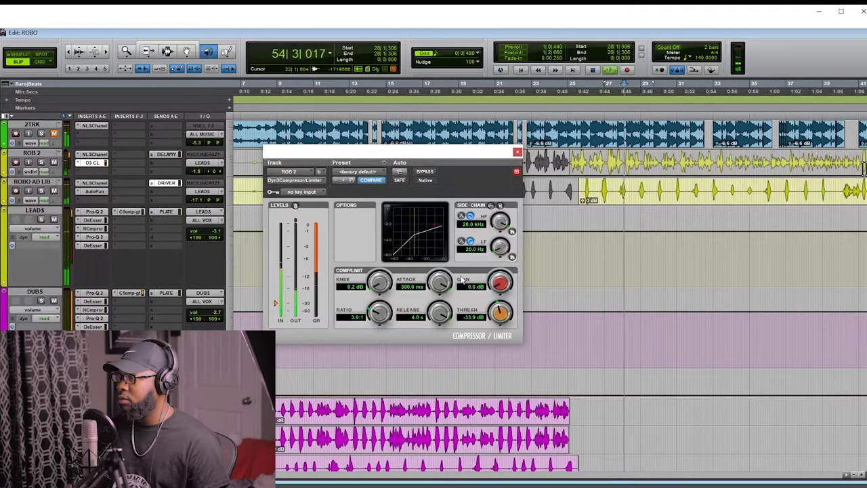
drag(440, 285, 429, 392)
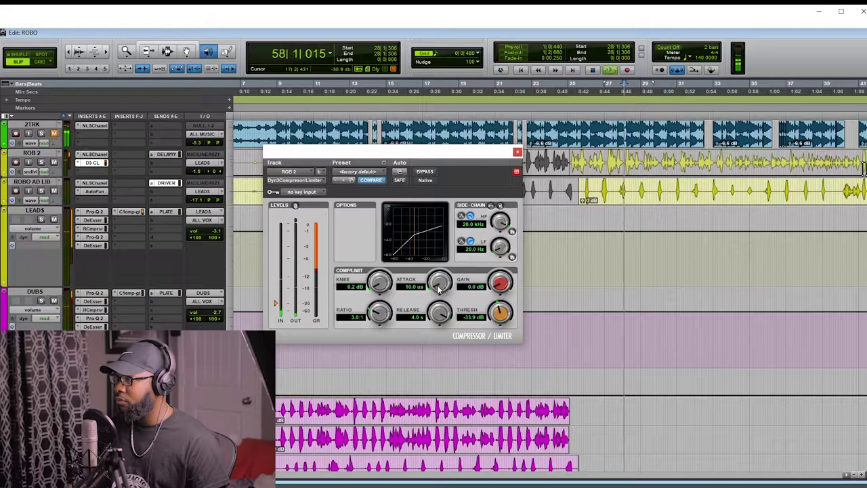
Move the playback start to bar 25, beat 4, and compare release times of 4.0 s and 5.0 ms, ending at 5.0 ms.
key(space)
click(574, 97)
click(581, 97)
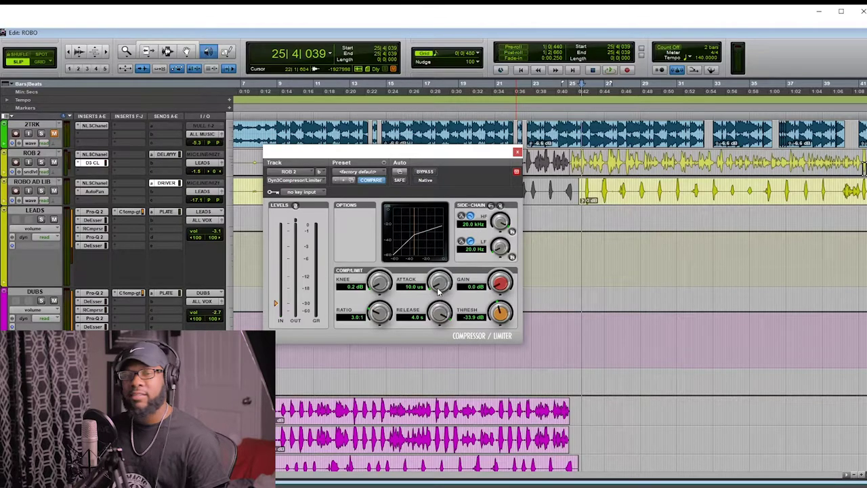
drag(440, 312, 440, 378)
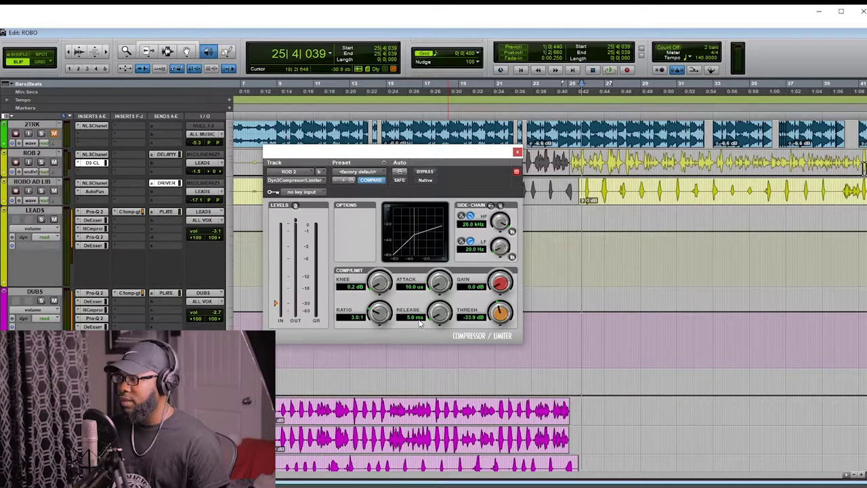
drag(437, 317, 447, 250)
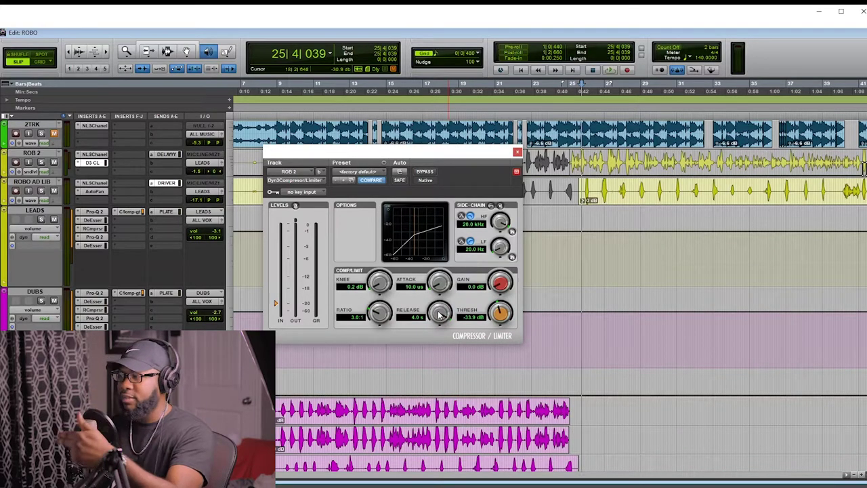
scroll(440, 315, up, 2)
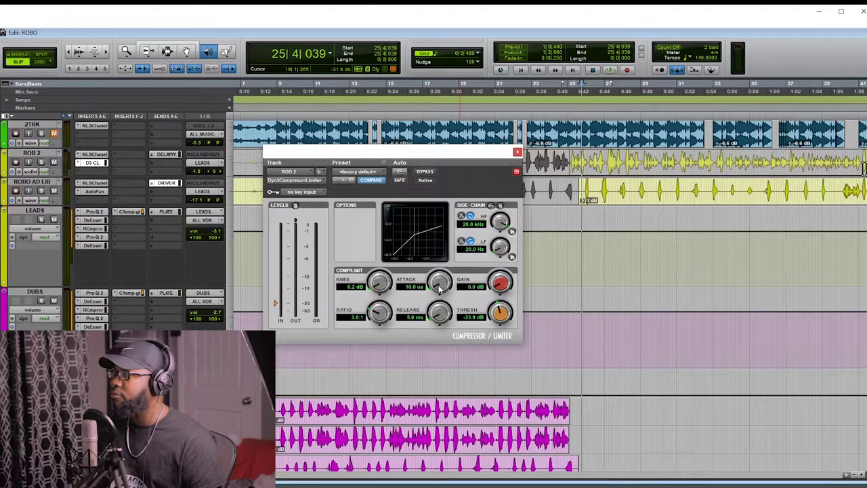
During playback, set the threshold to -24.9 dB and compare release times of 4.0 s and 5.3 ms, ending at 5.3 ms.
key(space)
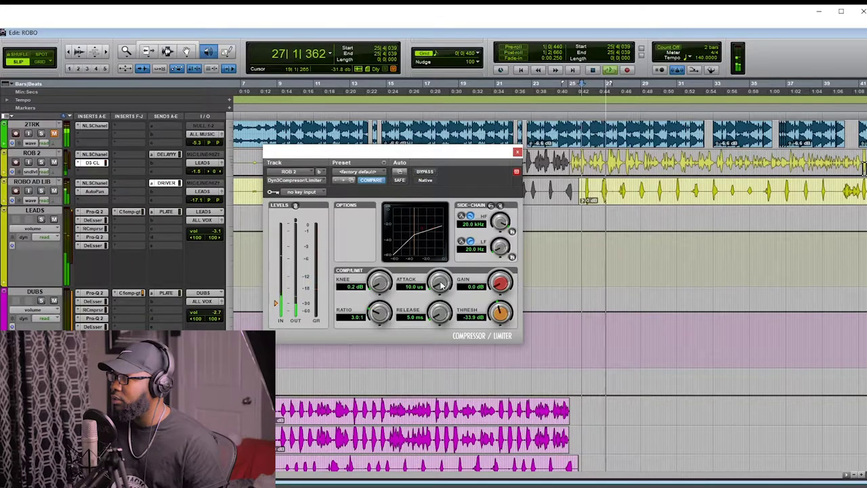
drag(499, 311, 501, 288)
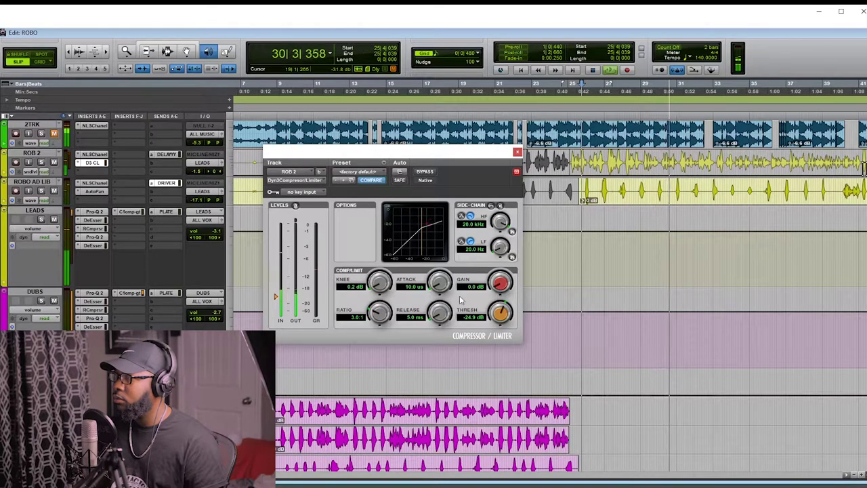
drag(442, 318, 466, 408)
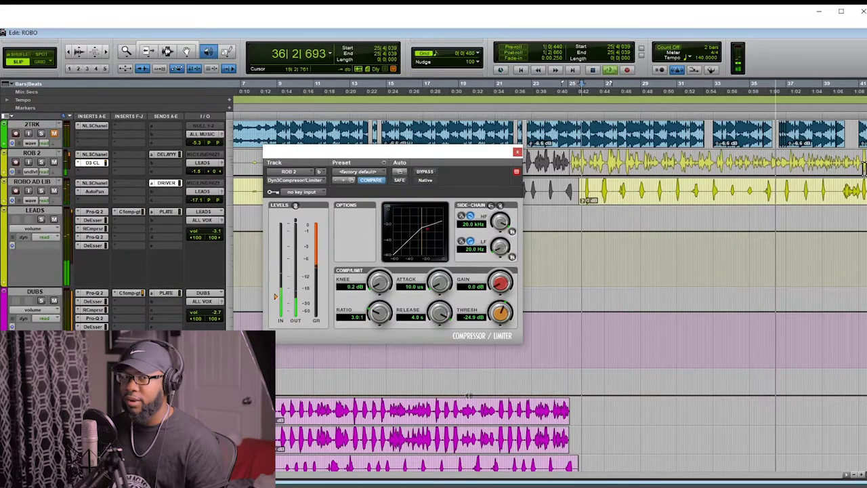
drag(440, 313, 441, 304)
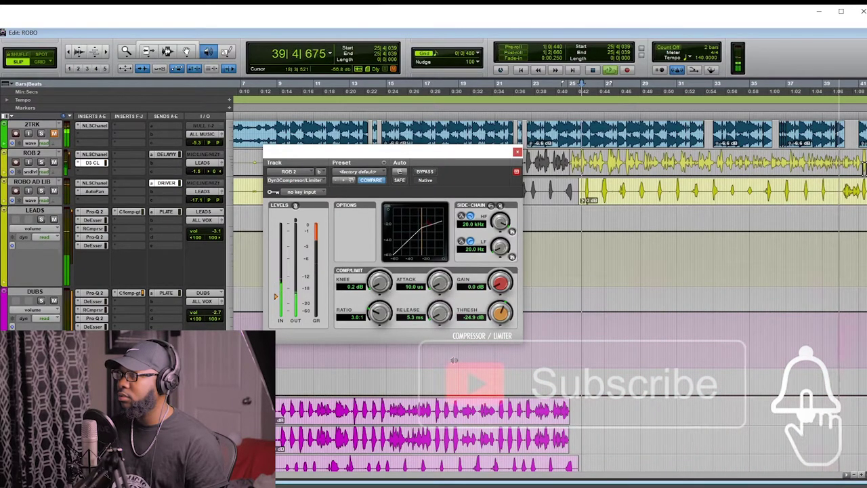
Set the attack to 300 ms and the release to 4.0 s, and compare the vocal with the compressor bypassed and active.
drag(439, 293, 453, 174)
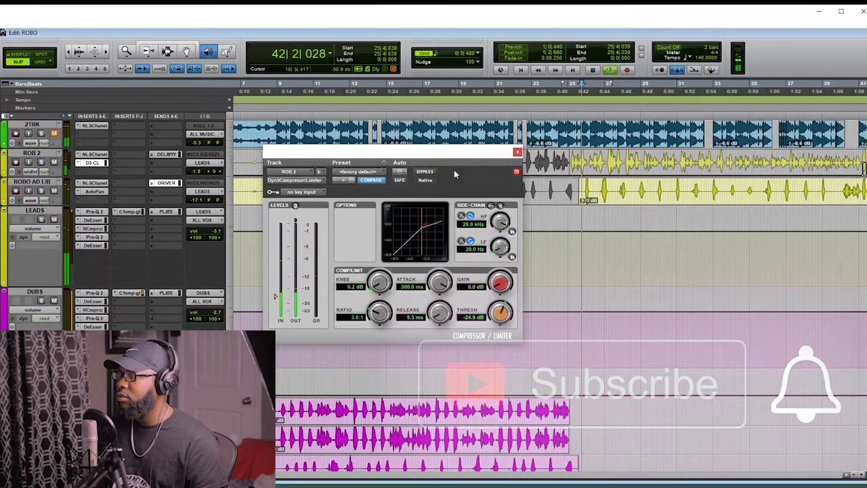
drag(437, 313, 455, 178)
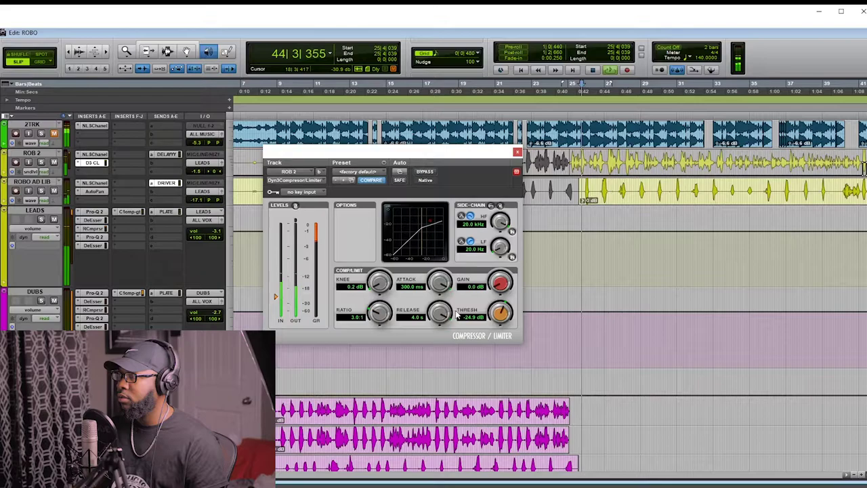
click(427, 173)
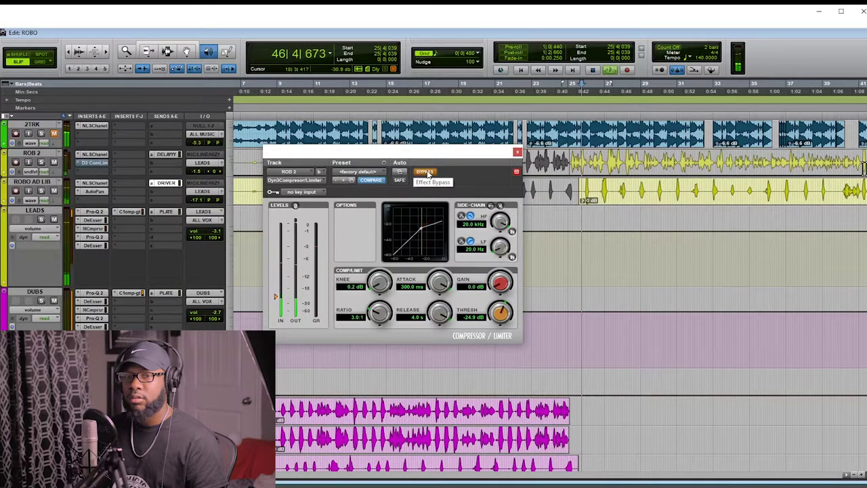
click(426, 174)
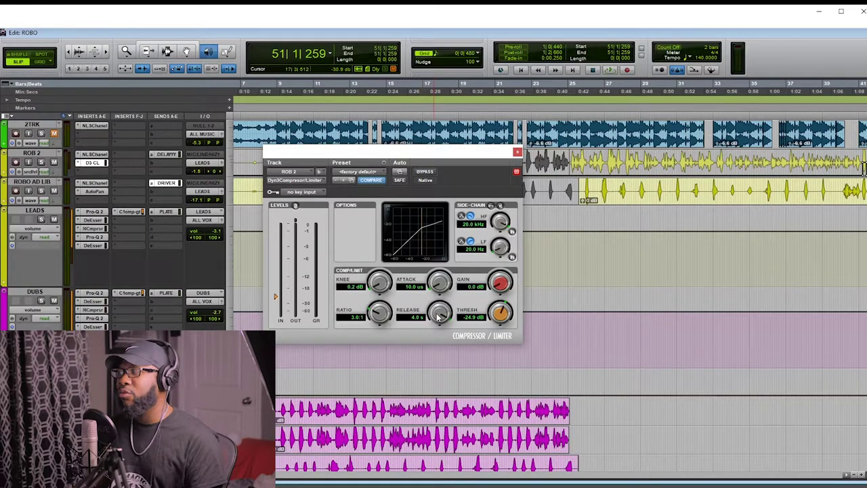
Replay the vocal while adjusting the threshold through -7.5 and -17.4 dB, settling on -15.9 dB.
key(space)
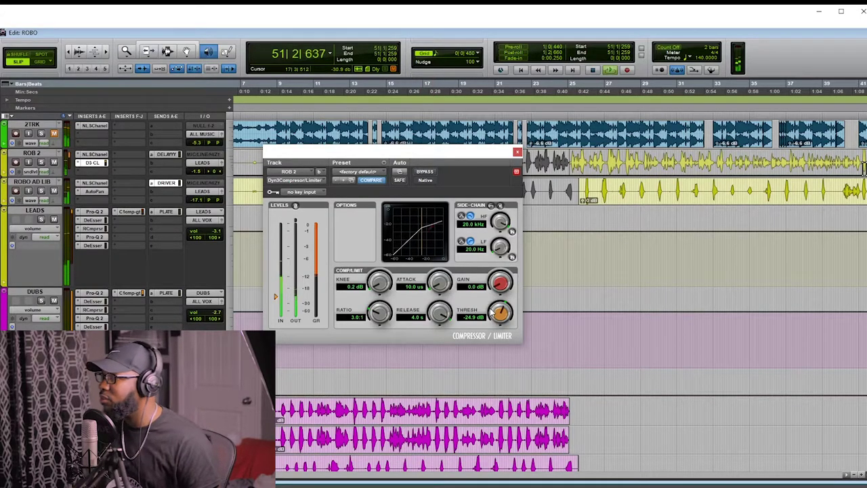
drag(501, 313, 499, 279)
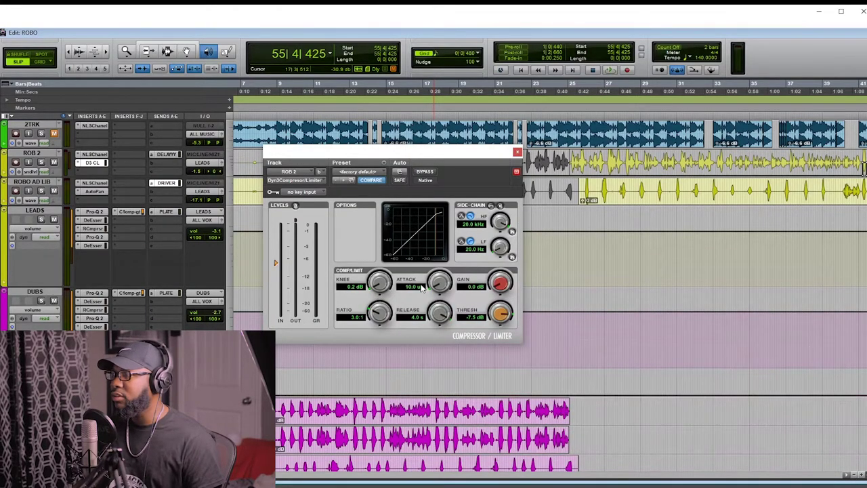
key(space)
drag(500, 312, 498, 366)
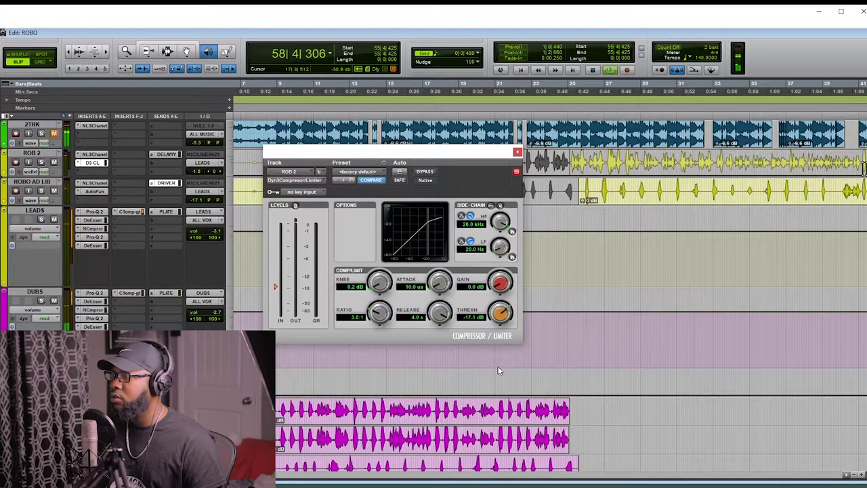
key(space)
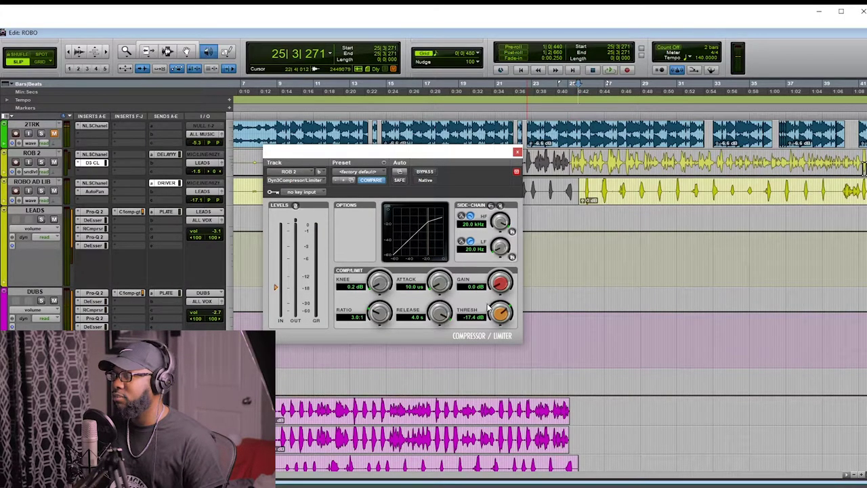
key(space)
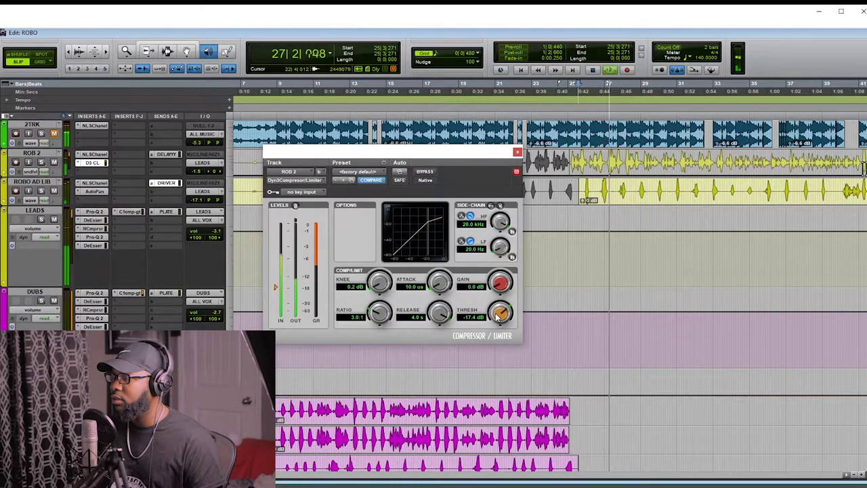
drag(498, 315, 498, 313)
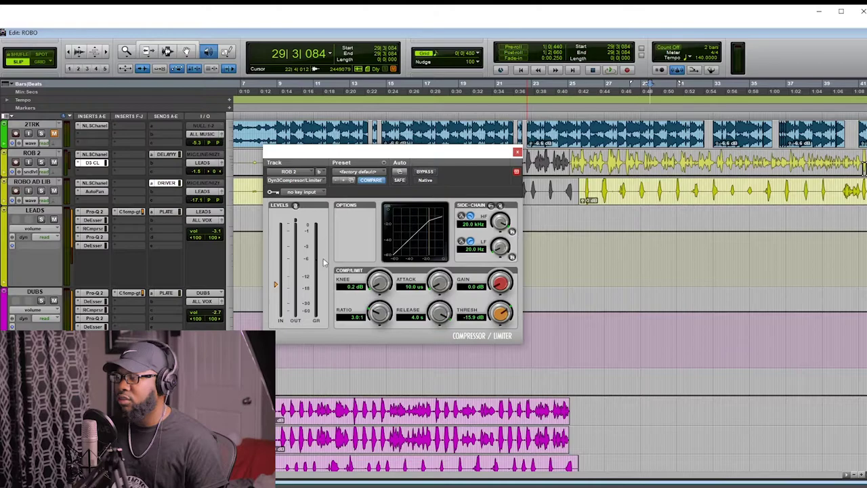
During playback, set the release to 585.4 ms and the attack to 54.8 us, checking the compressed vocal against bypass.
key(space)
drag(417, 290, 455, 237)
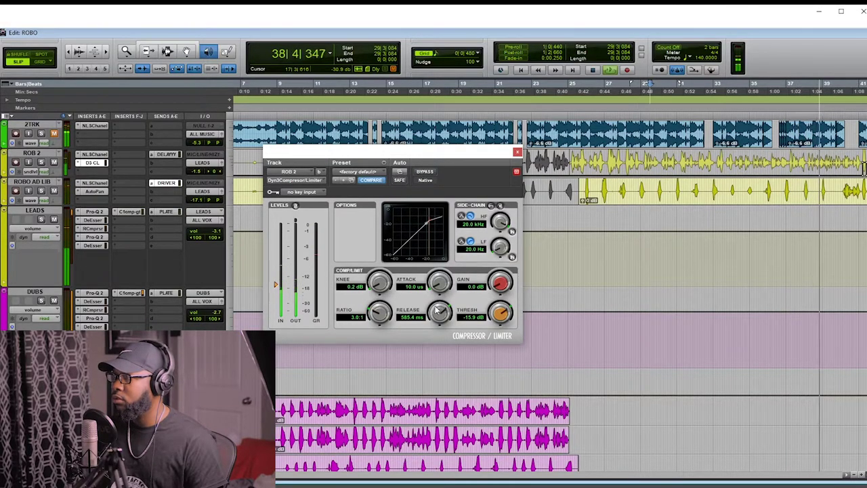
drag(439, 283, 440, 264)
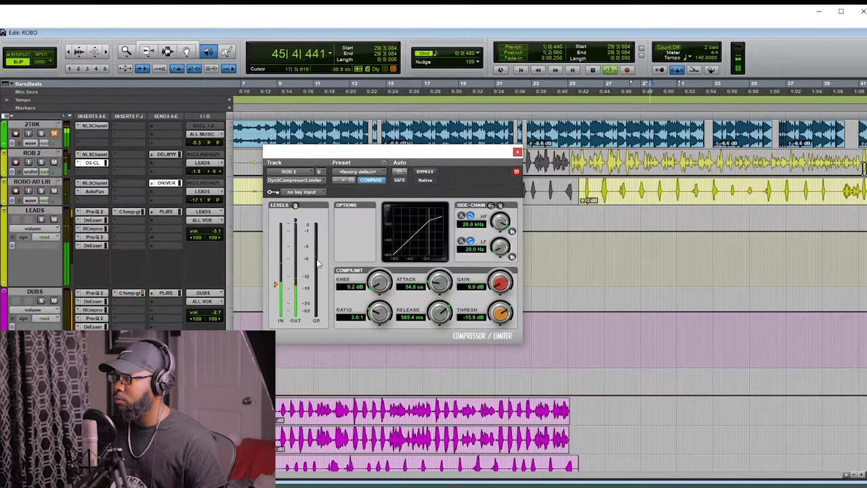
click(433, 174)
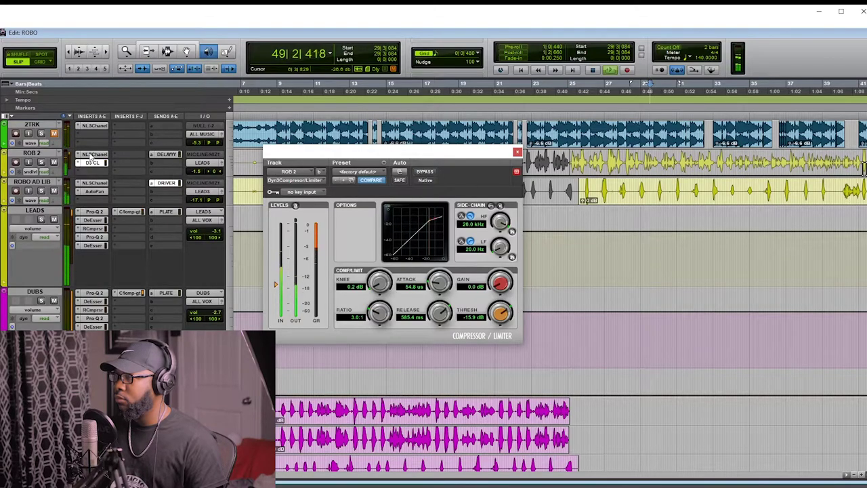
Compare the vocal with the ROB 2 compressor bypassed and active during playback, leaving the compressor active.
key(space)
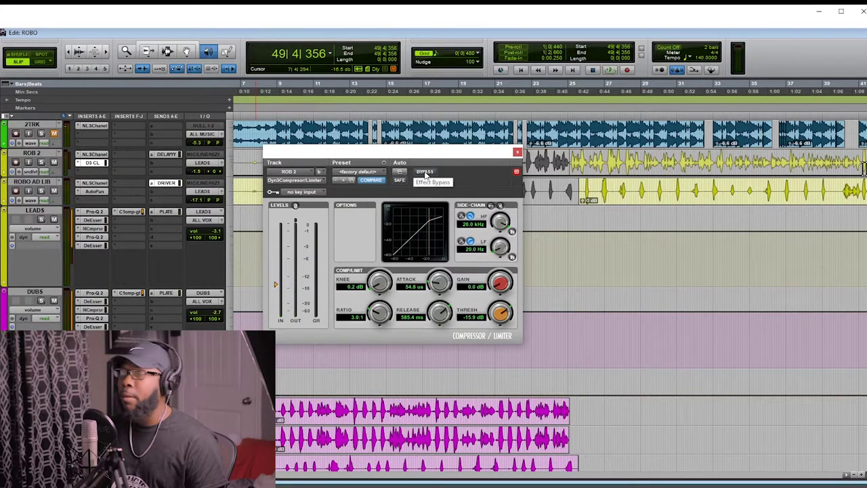
click(425, 173)
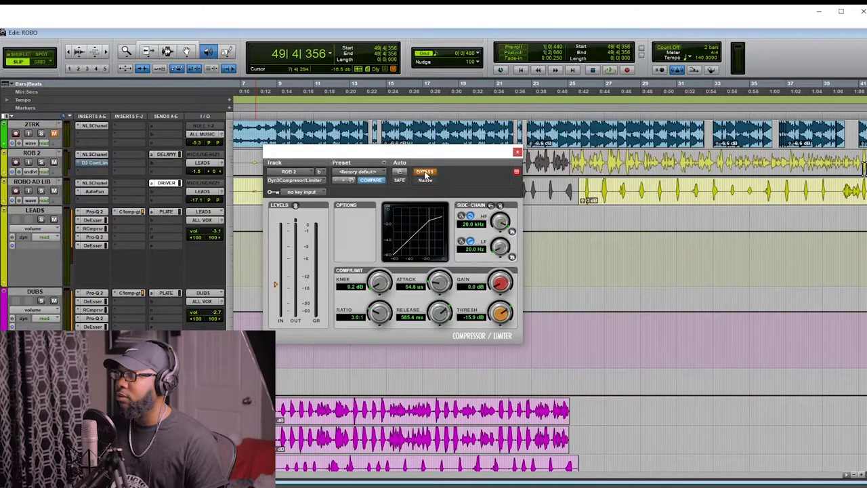
key(space)
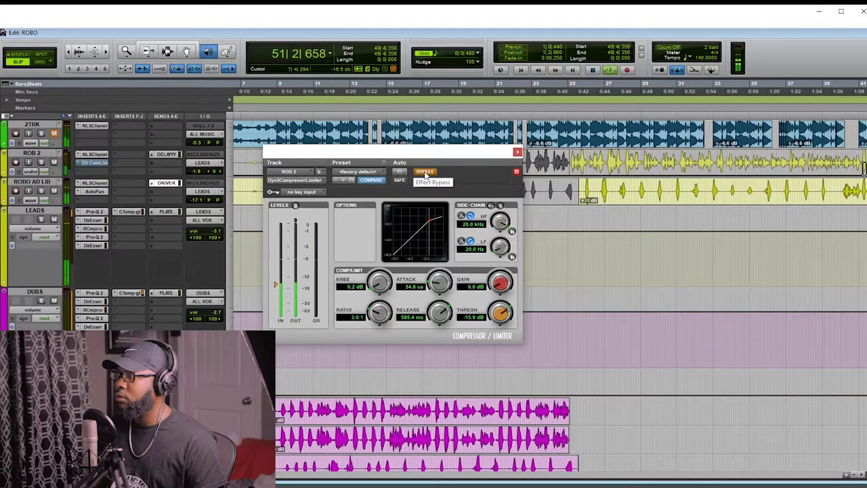
click(425, 173)
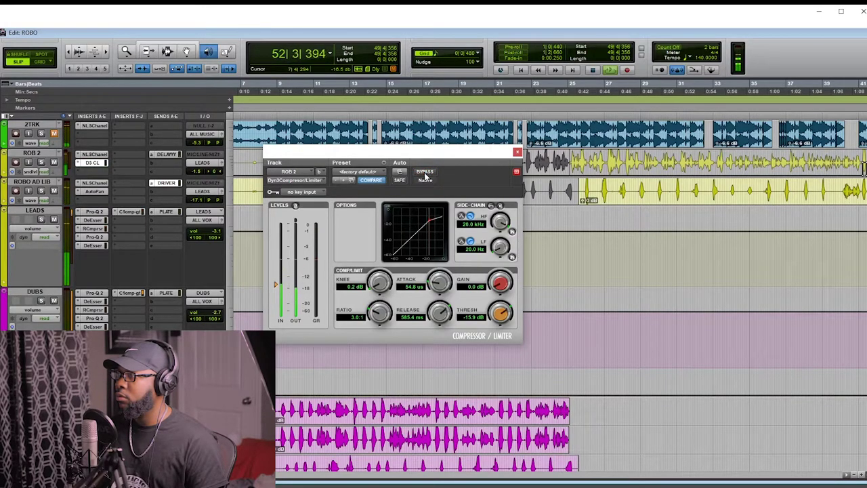
click(425, 173)
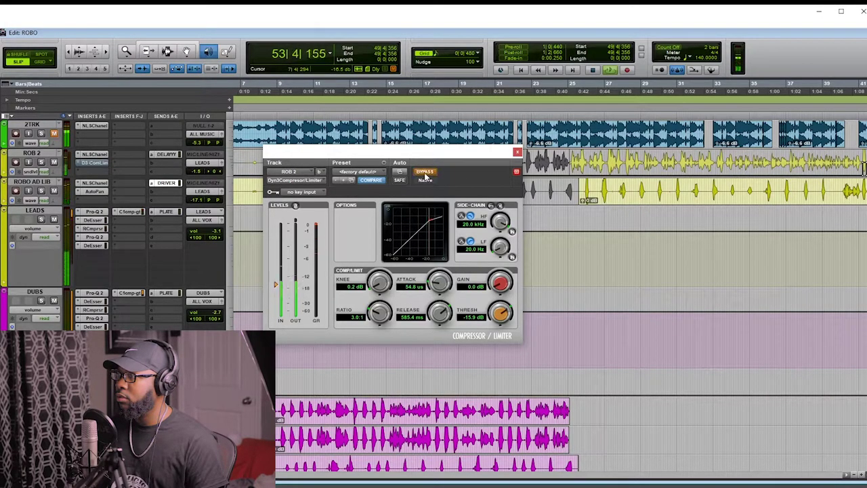
click(425, 173)
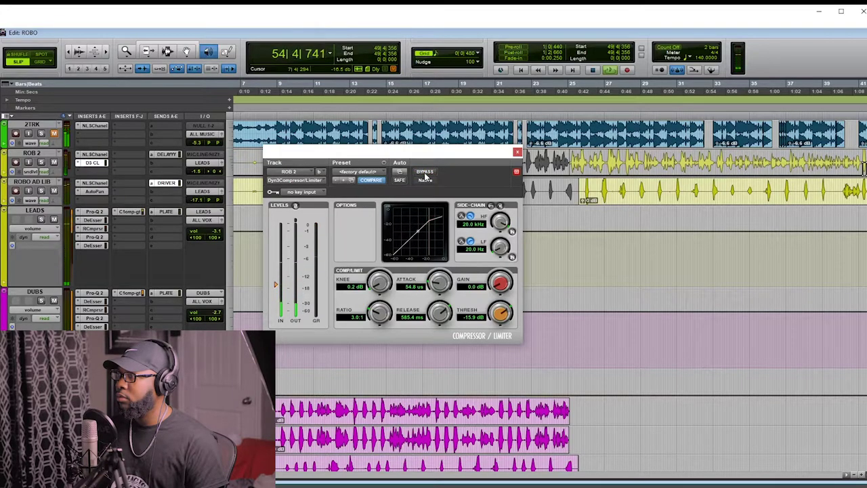
key(space)
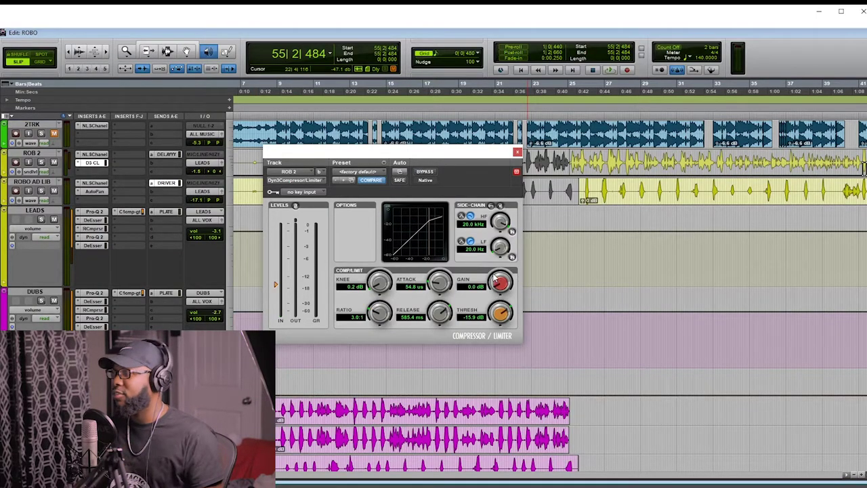
Replay the vocal from bar 25, set the compressor's gain to 1.5 dB, and compare the result against bypass.
key(space)
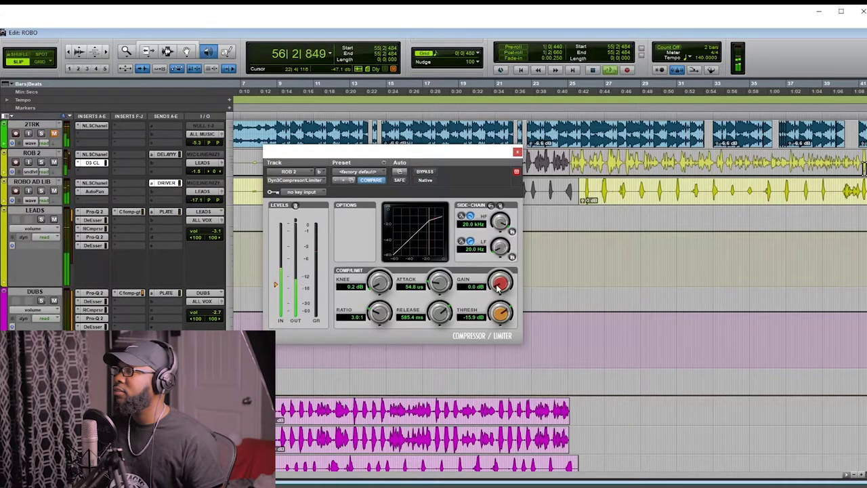
click(580, 88)
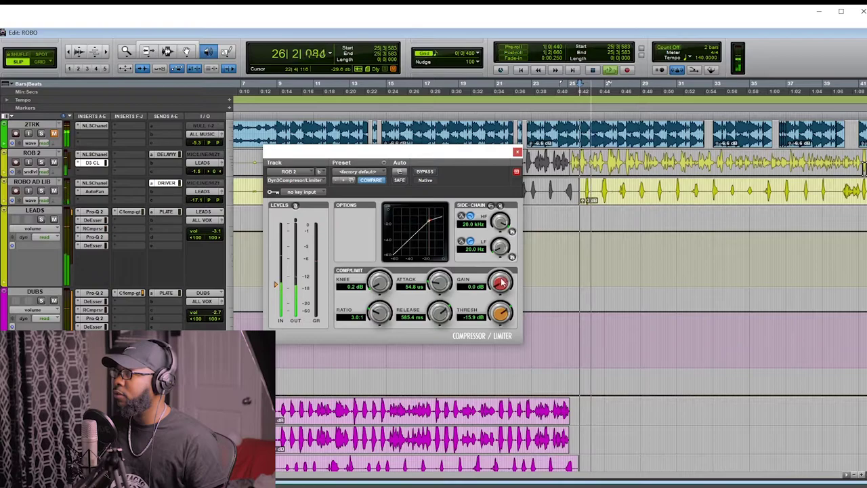
click(425, 173)
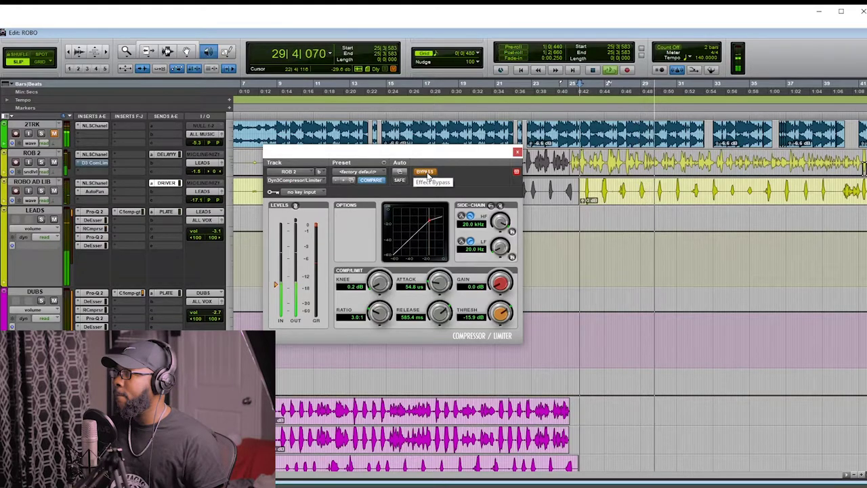
click(425, 173)
drag(499, 287, 498, 277)
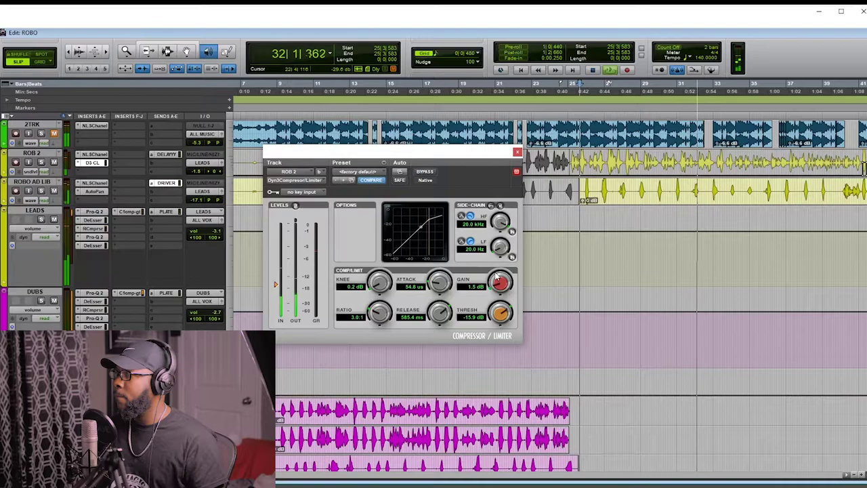
click(426, 173)
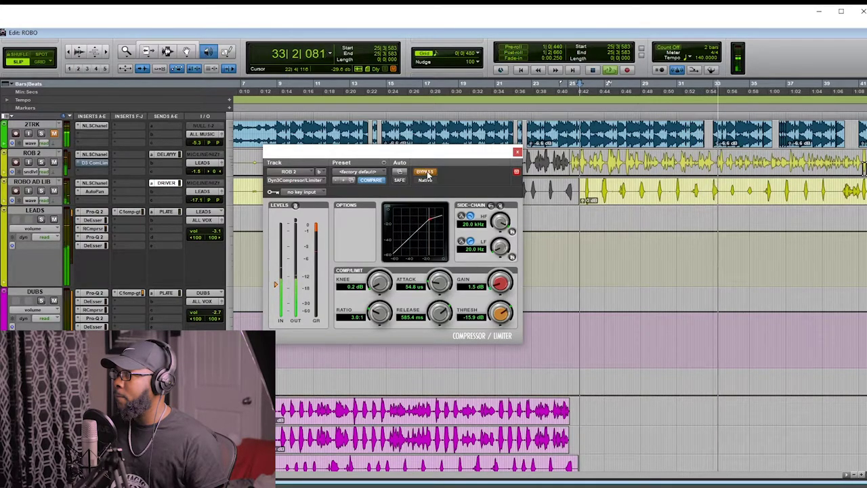
click(425, 172)
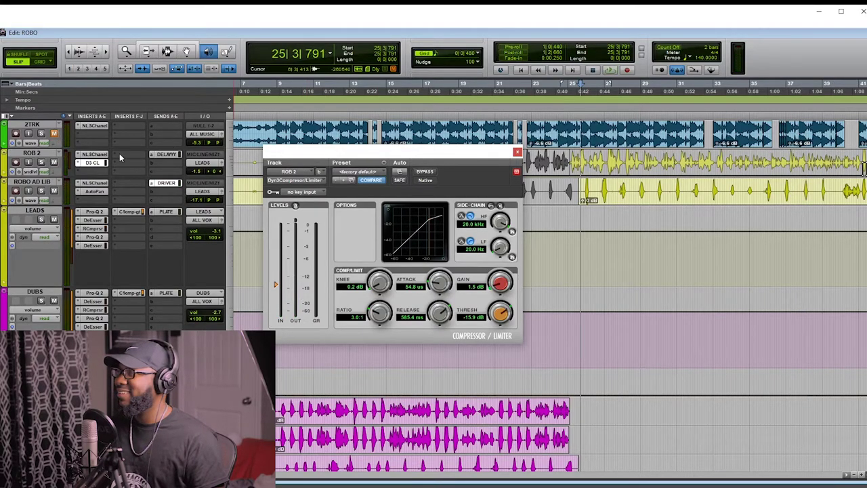
Play the song from bar 25 to hear the compressed vocal, and return the playback position to bar 31.
key(space)
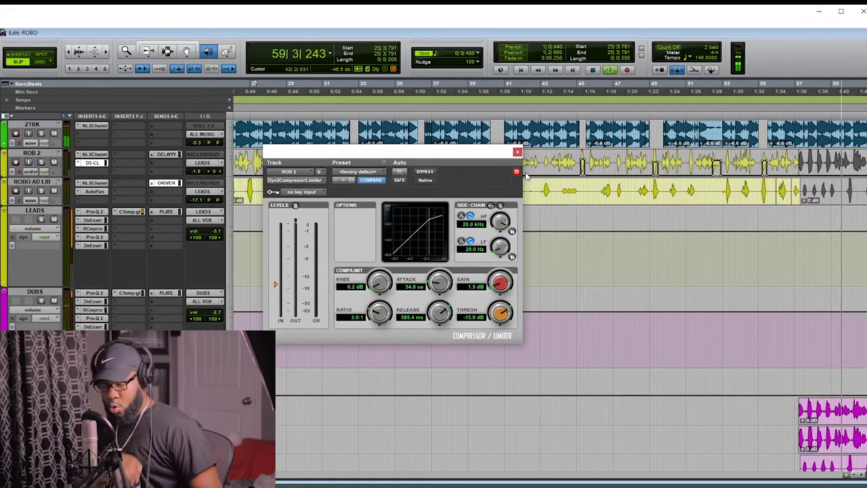
click(335, 379)
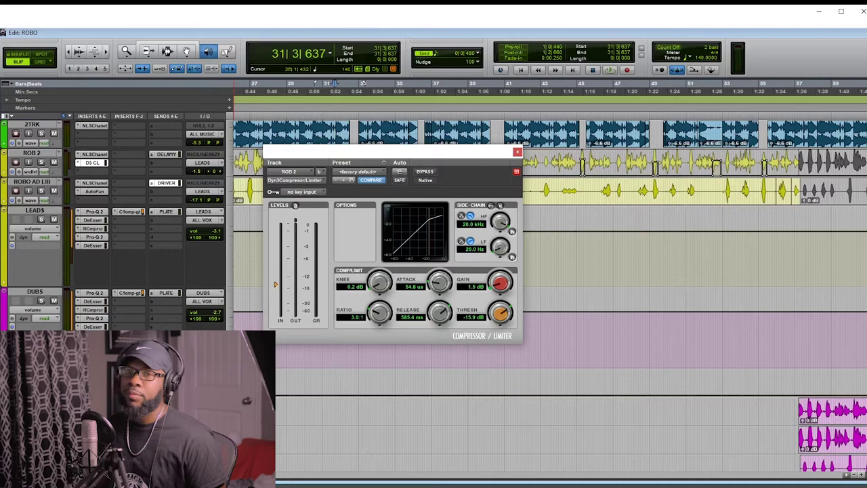